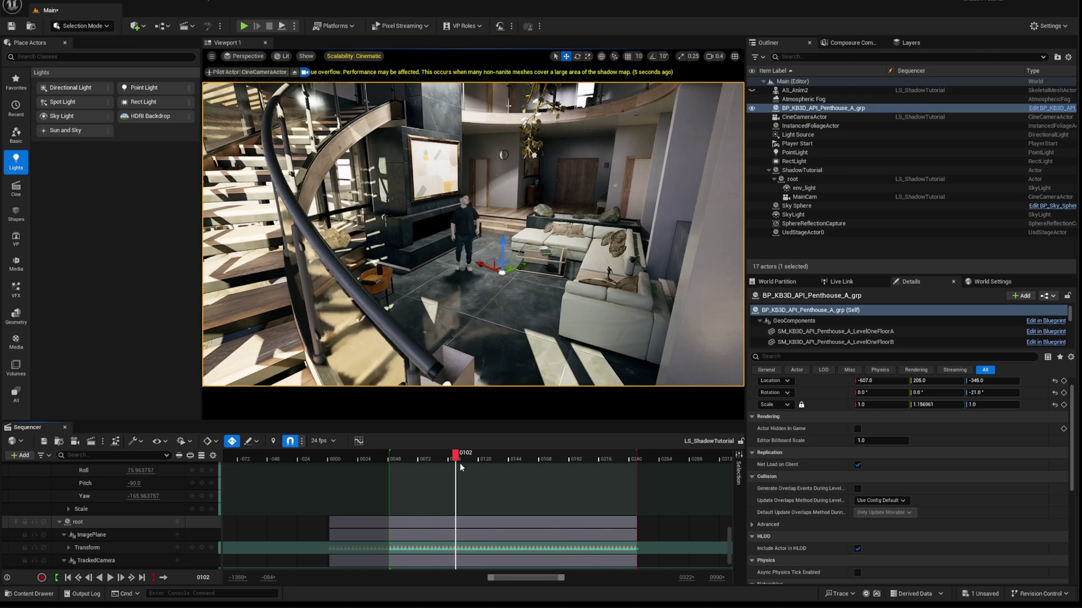
# Step: Advance the shadow tutorial sequence to frame 0155
pyautogui.moveTo(502, 467); pyautogui.dragTo(525, 469)
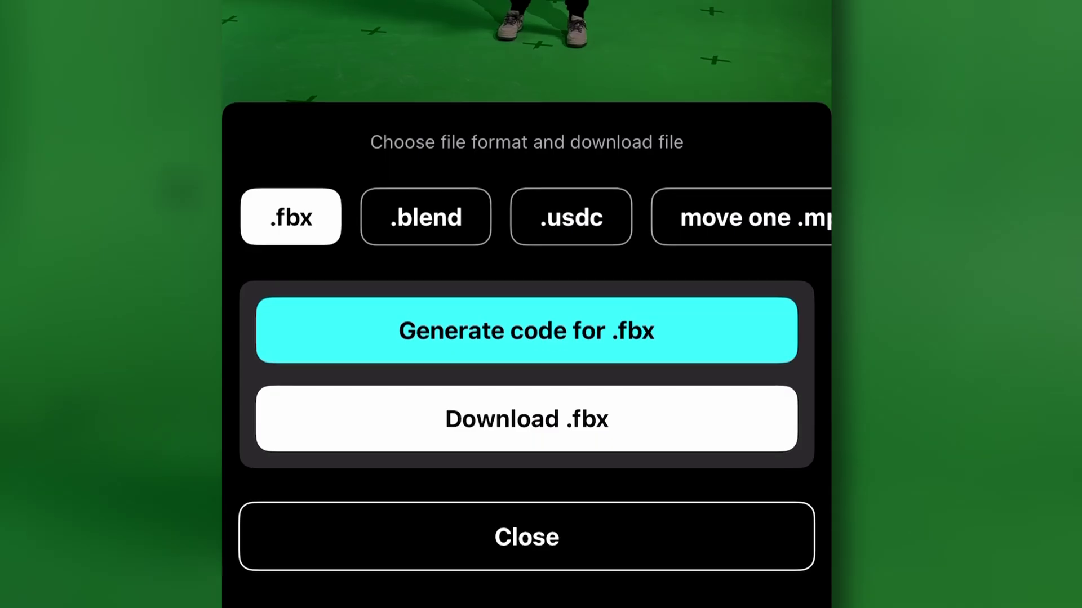
# Step: Pick the .usdc format and download the motion capture as a .usdc file
pyautogui.click(571, 216)
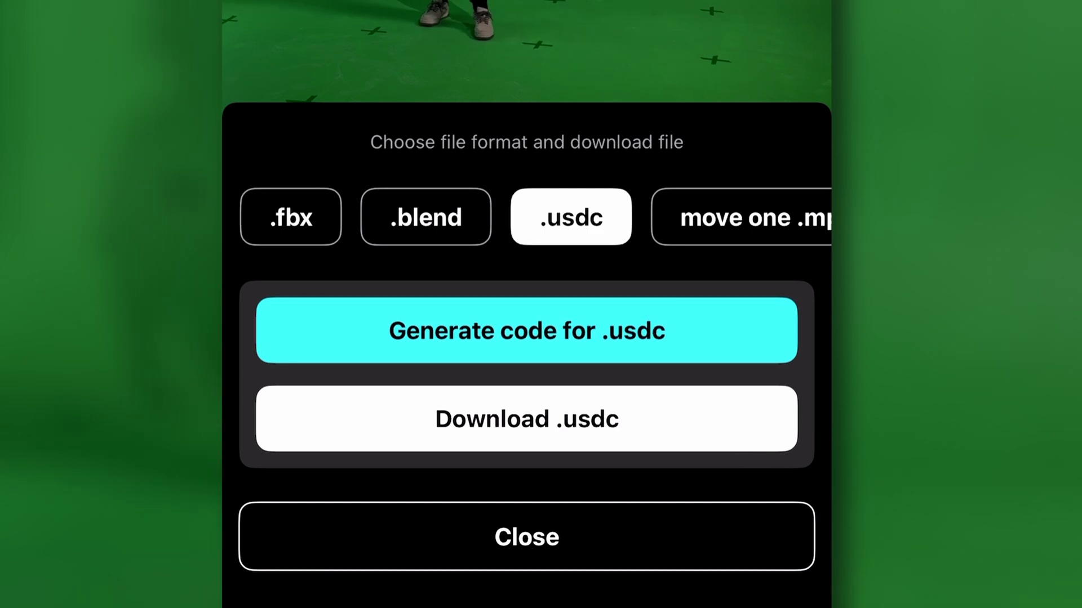
pyautogui.click(527, 419)
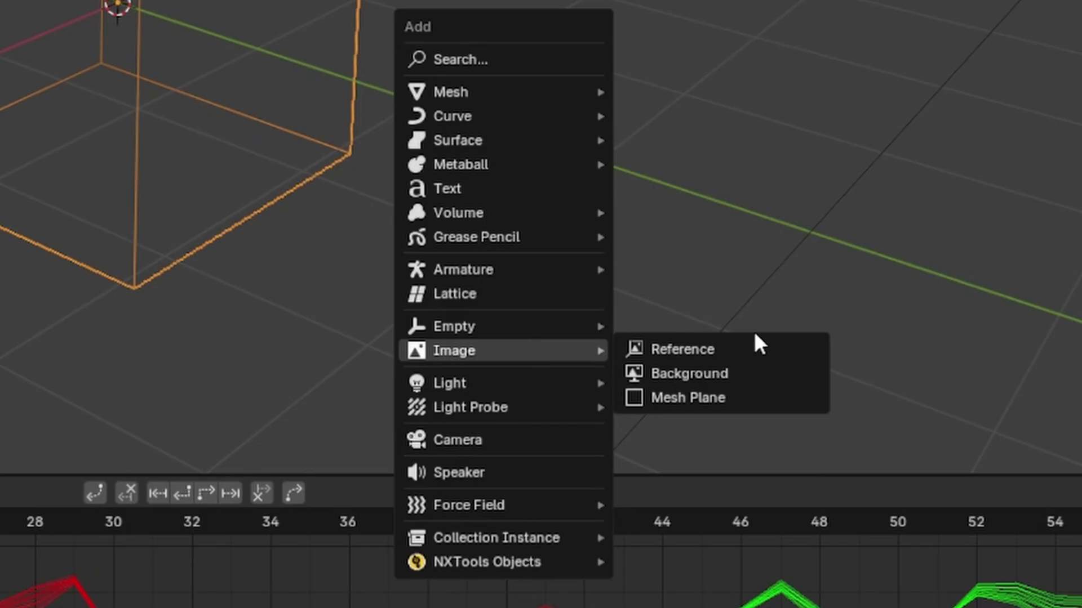
# Step: Add the keyed footage as an image plane and copy the camera's location and rotation onto it
pyautogui.click(743, 394)
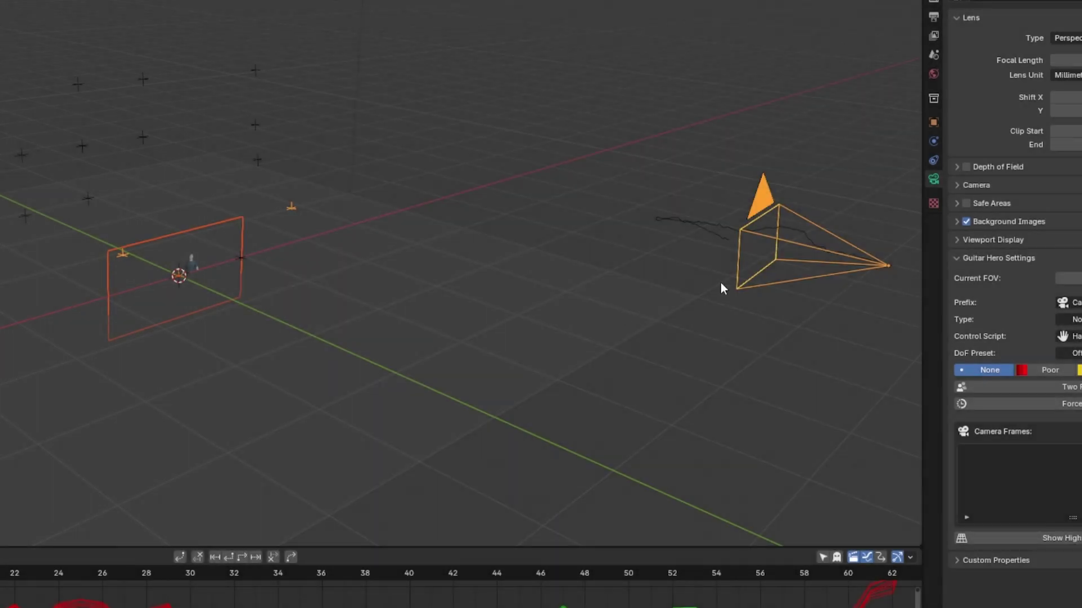
pyautogui.hotkey('ctrl', 'c')
pyautogui.click(665, 295)
pyautogui.hotkey('ctrl', 'c')
pyautogui.click(613, 311)
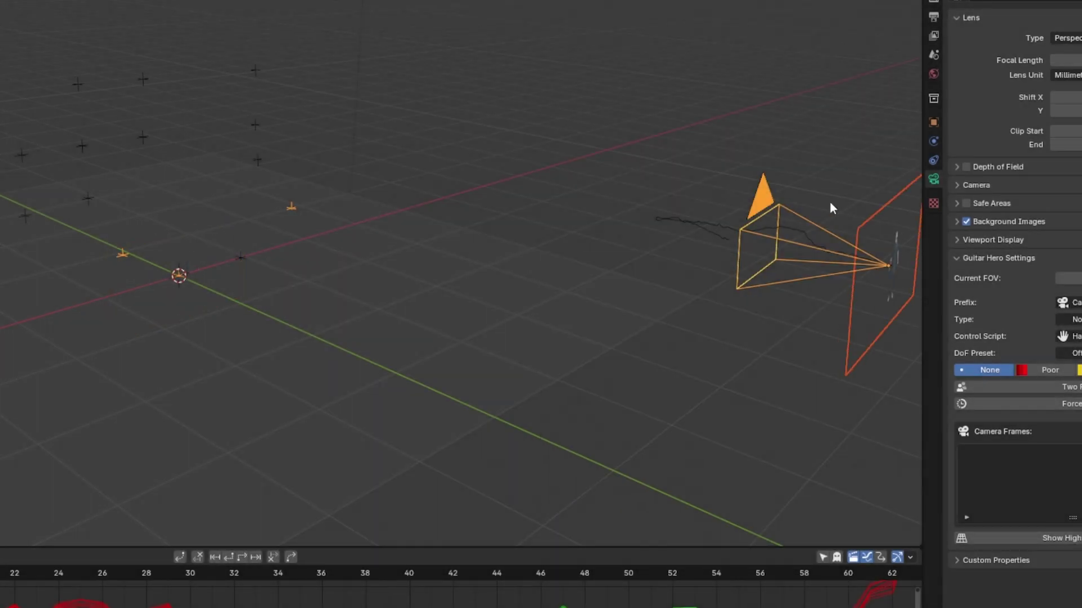
# Step: Scale the image plane in edit mode to fill the tracked camera's view, then scrub to check
pyautogui.keyDown('shift'); pyautogui.moveTo(861, 273); pyautogui.dragTo(691, 266, button='middle'); pyautogui.keyUp('shift')
pyautogui.click(644, 237)
pyautogui.press('Tab')
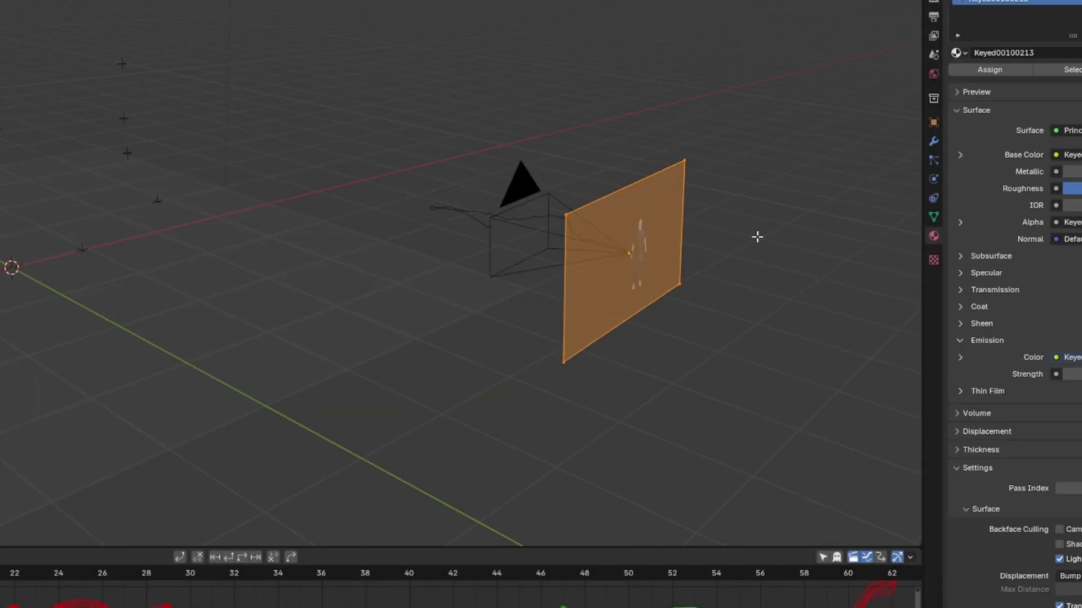
pyautogui.press('`')
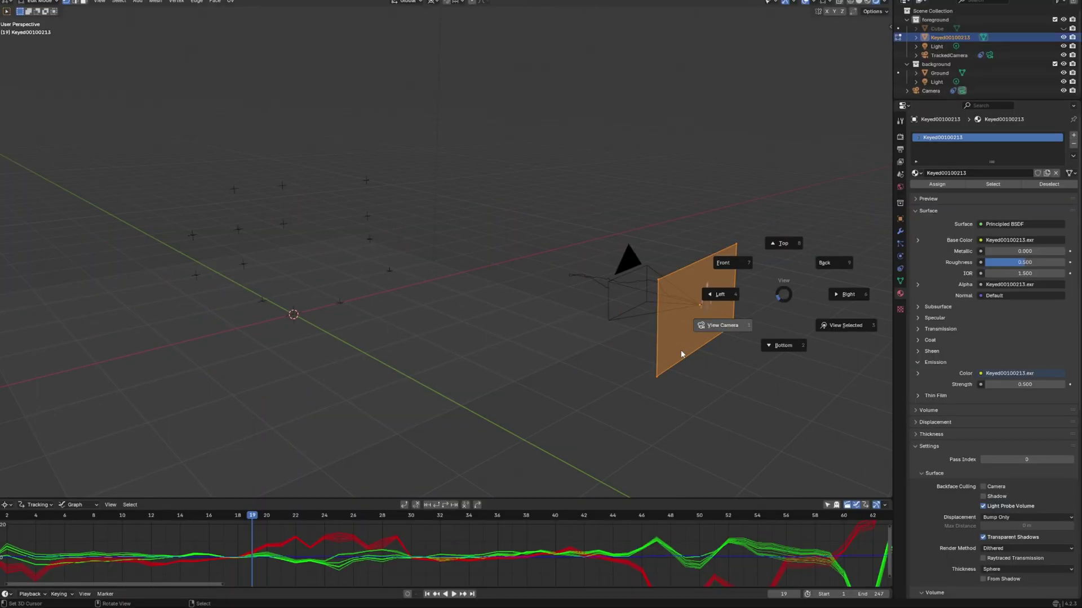
pyautogui.click(680, 354)
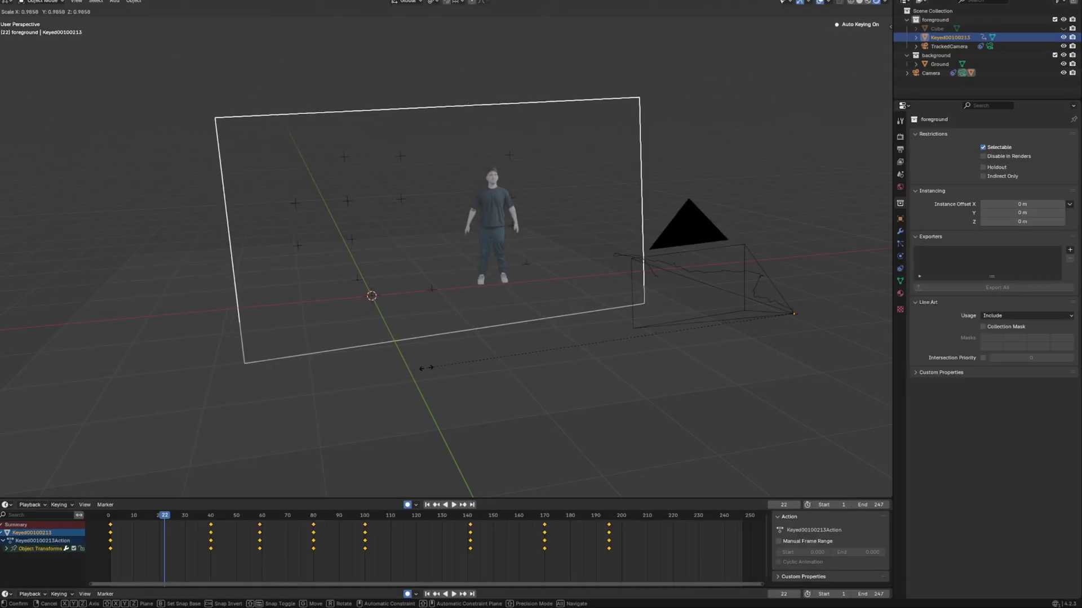
pyautogui.press('Return')
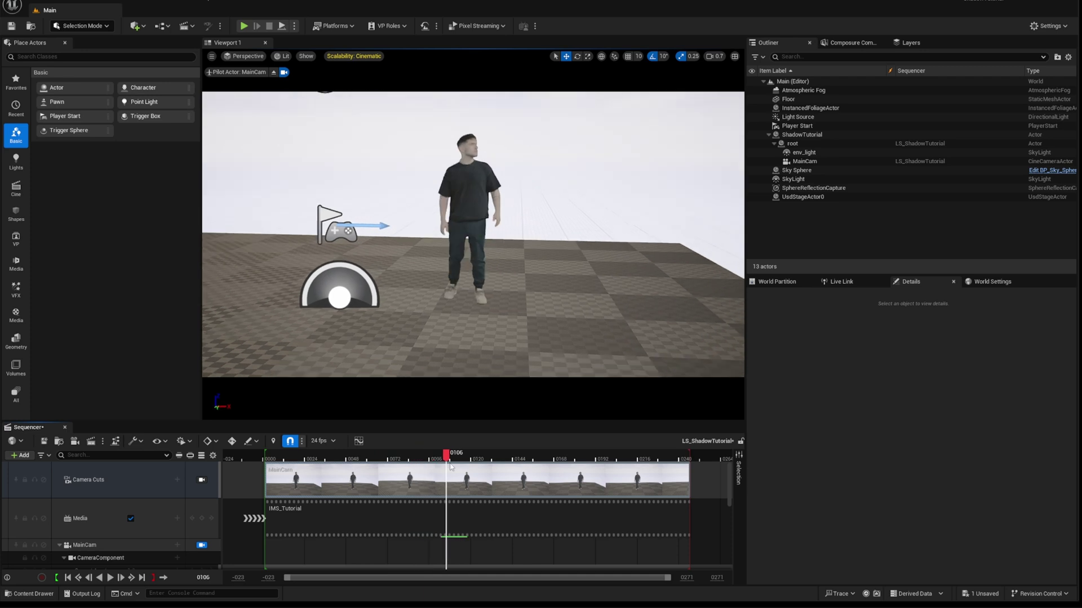
pyautogui.moveTo(451, 467); pyautogui.dragTo(488, 467)
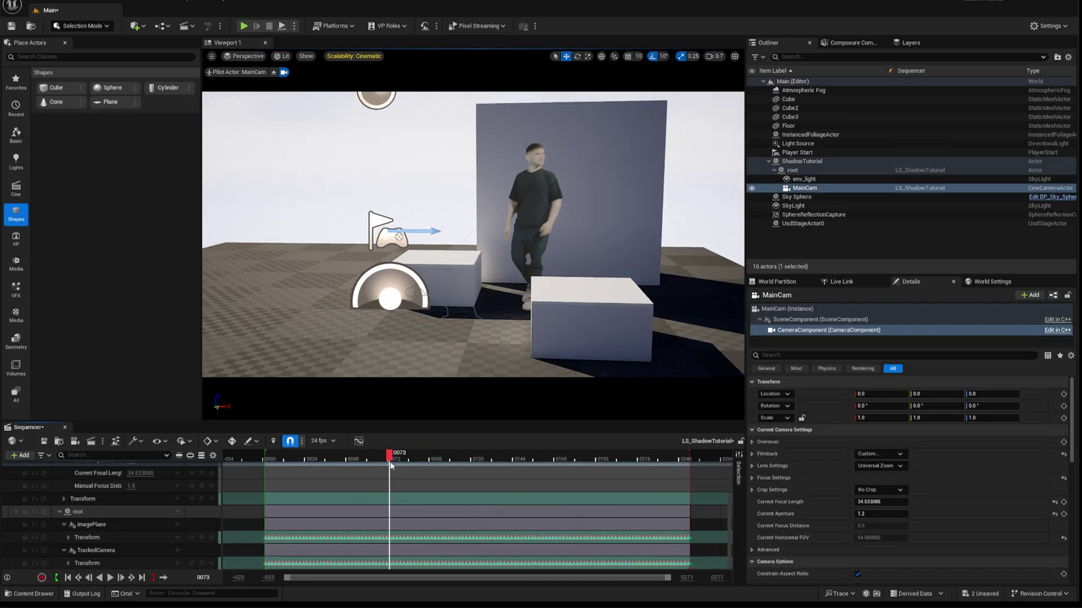
pyautogui.moveTo(394, 469); pyautogui.dragTo(348, 485)
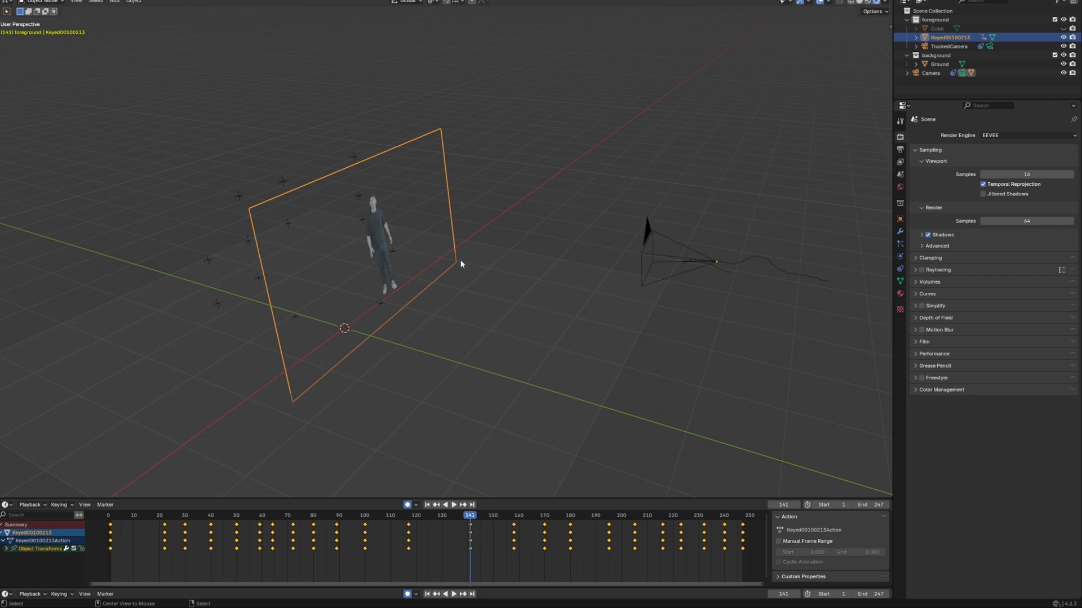
# Step: Bake the plane's action with Visual Keying and Overwrite Current Action enabled
pyautogui.click(134, 2)
pyautogui.moveTo(153, 226)
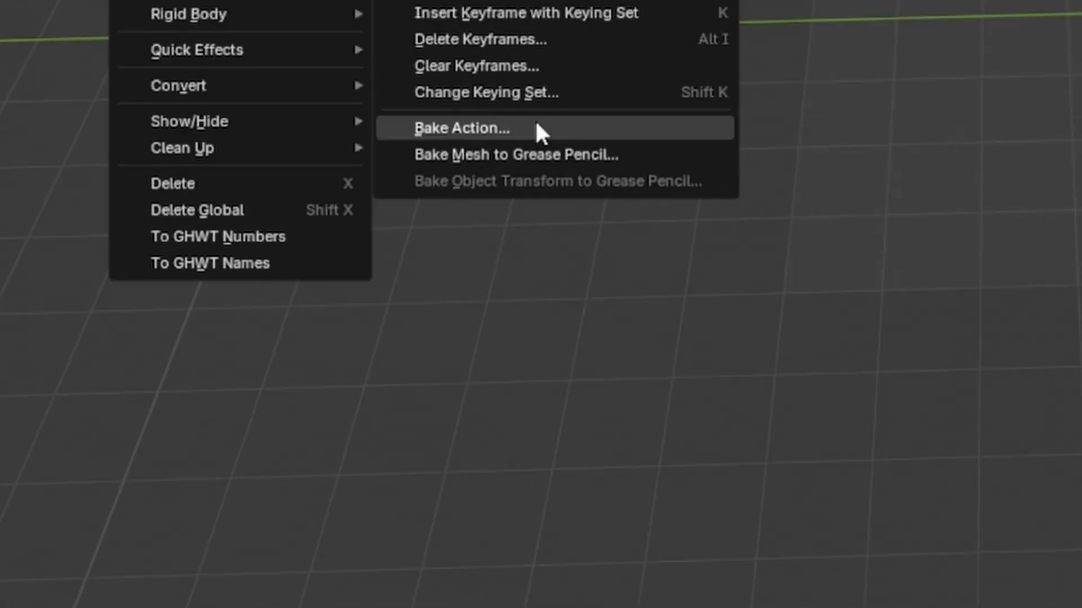
pyautogui.click(752, 401)
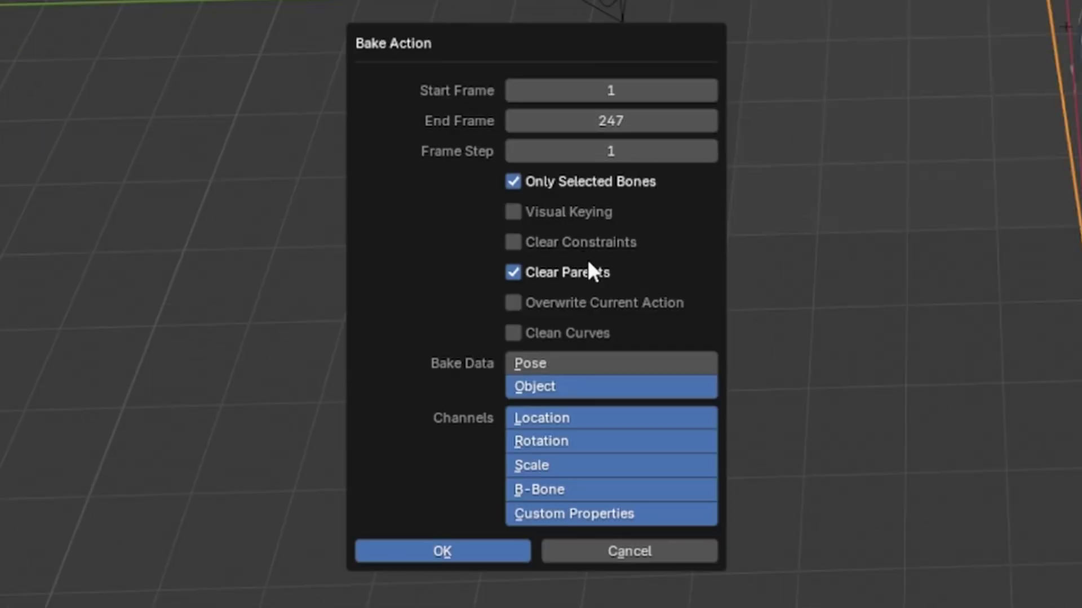
pyautogui.click(511, 303)
pyautogui.click(514, 212)
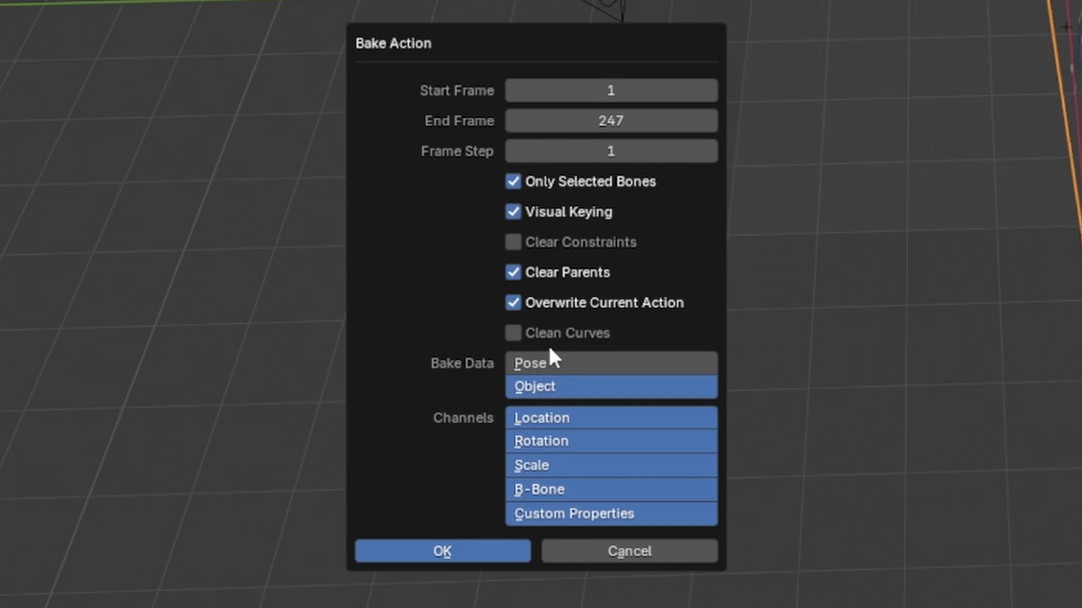
pyautogui.click(443, 552)
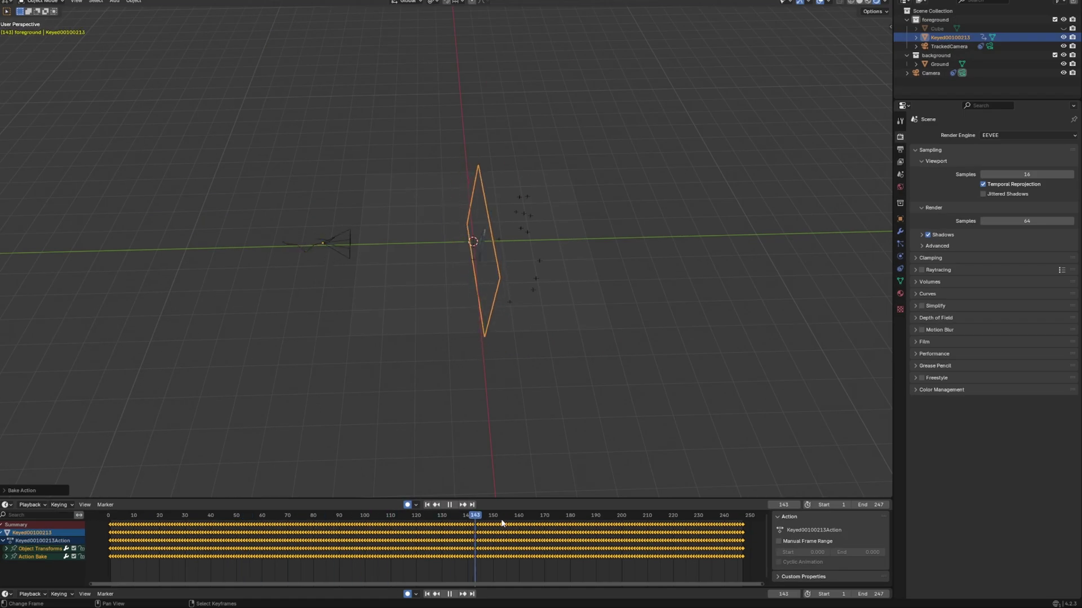
# Step: Play the baked animation through the tracked camera, stopping at frame 181, then deselect all
pyautogui.press('KP_0')
pyautogui.press('space')
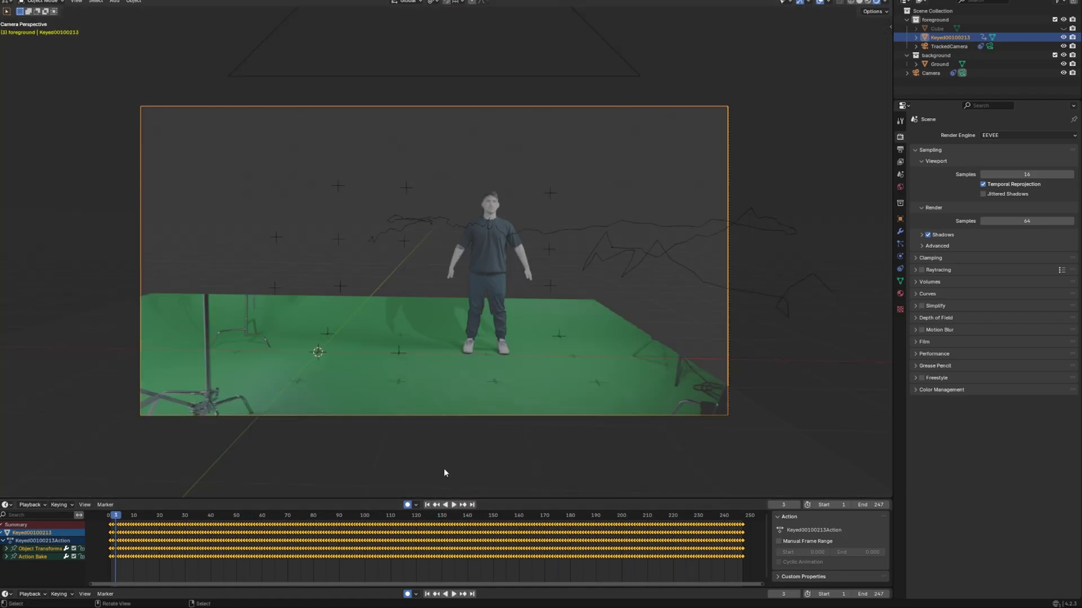
pyautogui.moveTo(589, 393); pyautogui.dragTo(639, 398, button='middle')
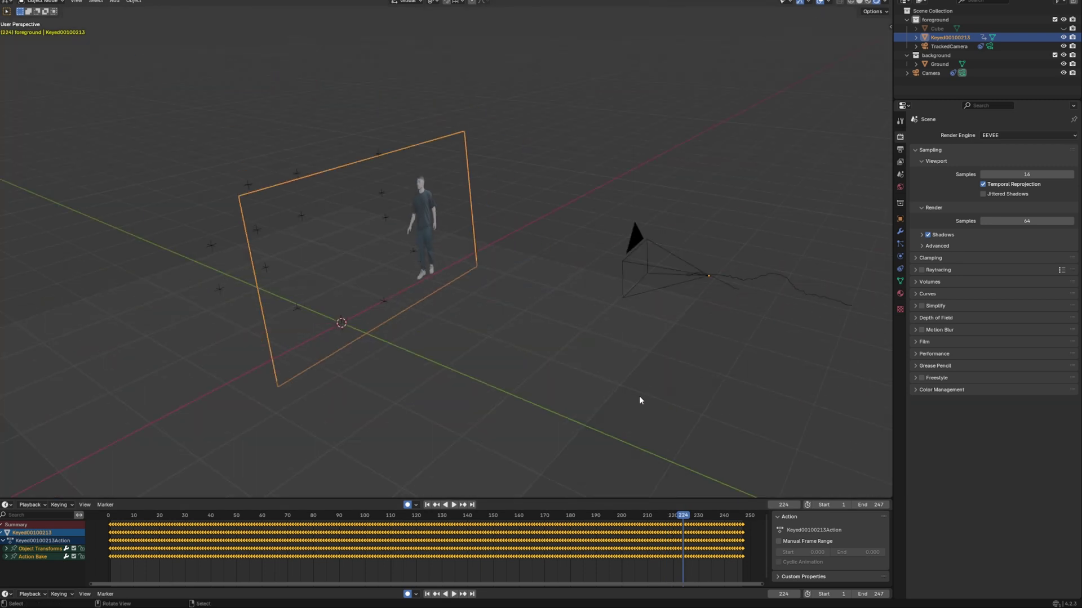
pyautogui.press('space')
pyautogui.scroll(6, 478, 364)
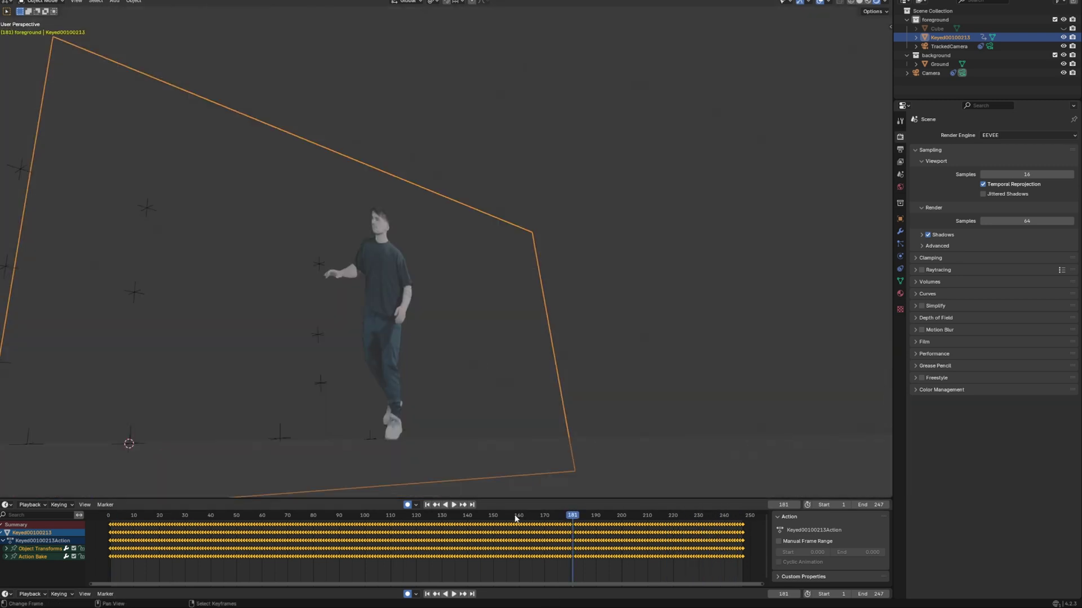
pyautogui.scroll(-5, 495, 394)
pyautogui.moveTo(495, 394); pyautogui.dragTo(488, 389, button='middle')
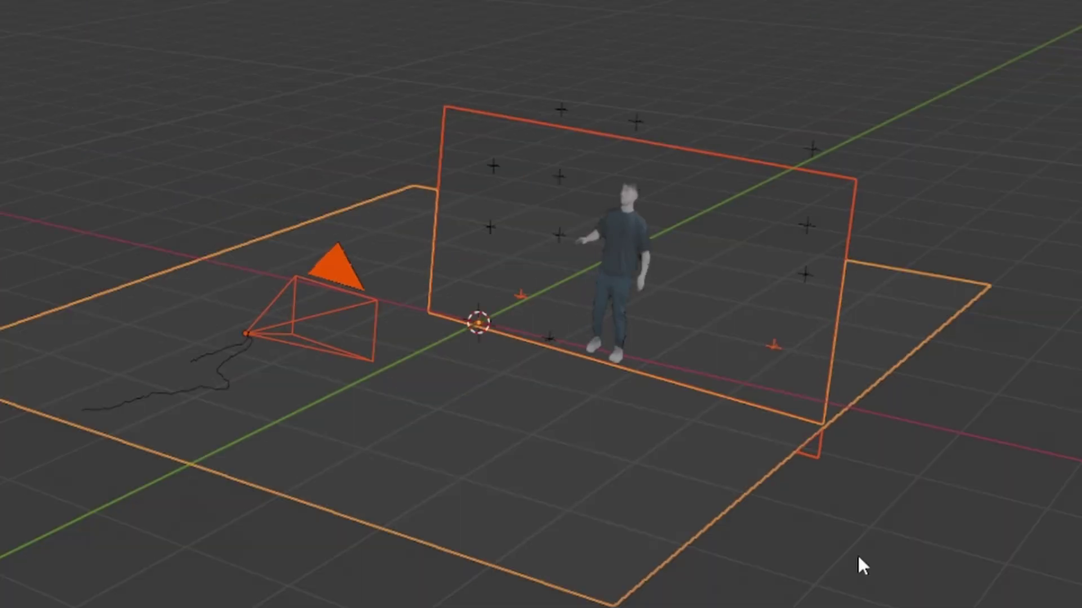
pyautogui.click(834, 529)
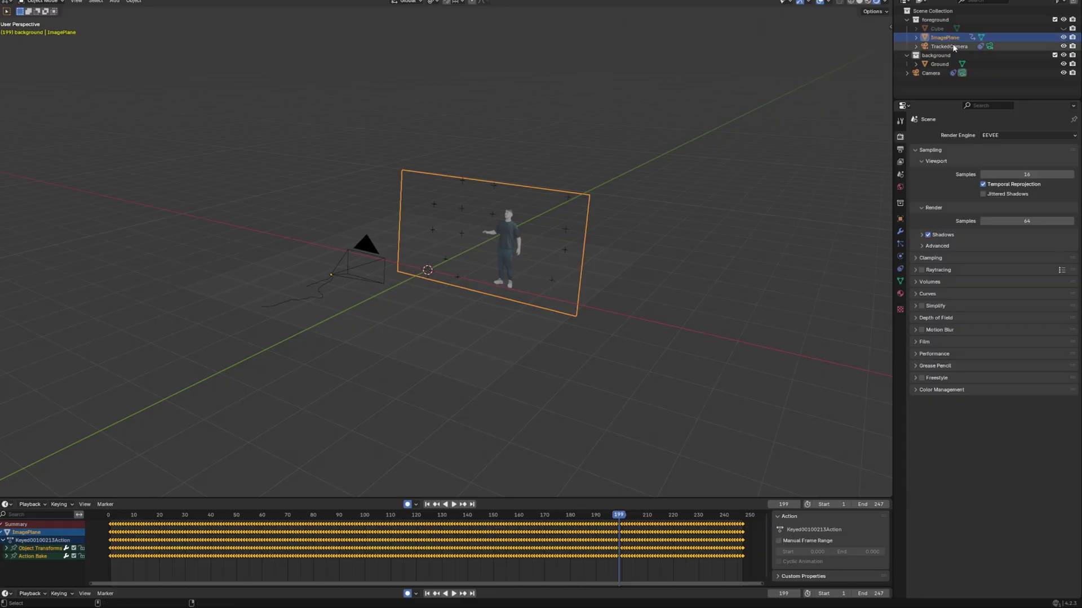
# Step: Select ImagePlane, TrackedCamera and Ground, and export them as the USD file ShadowTutorial
pyautogui.keyDown('ctrl'); pyautogui.click(949, 46); pyautogui.keyUp('ctrl')
pyautogui.keyDown('ctrl'); pyautogui.click(942, 63); pyautogui.keyUp('ctrl')
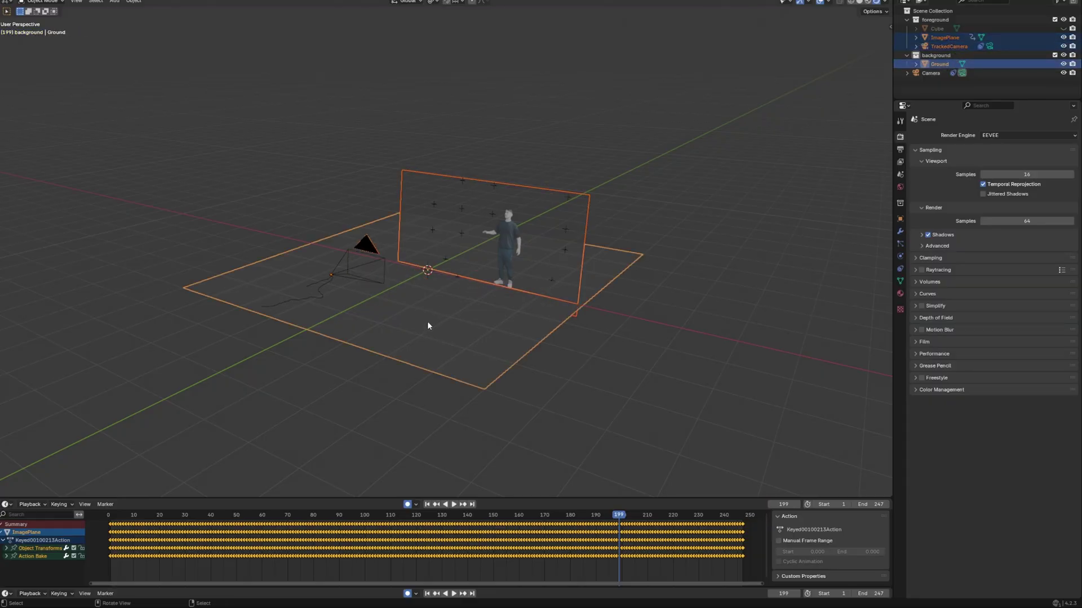
pyautogui.press('F4')
pyautogui.moveTo(458, 314)
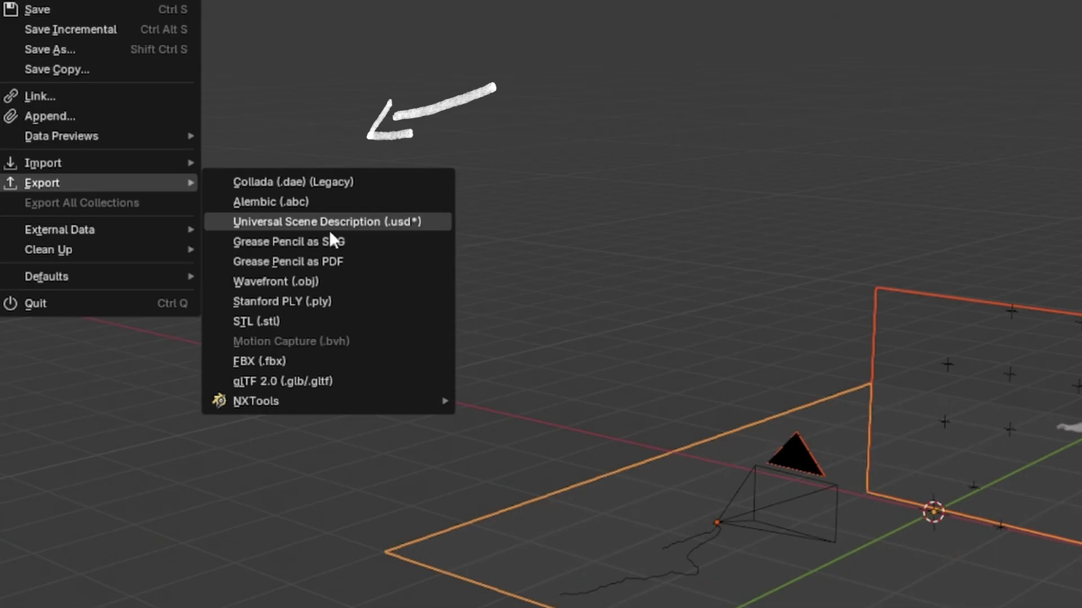
pyautogui.click(329, 230)
pyautogui.write('ShadowTutorial')
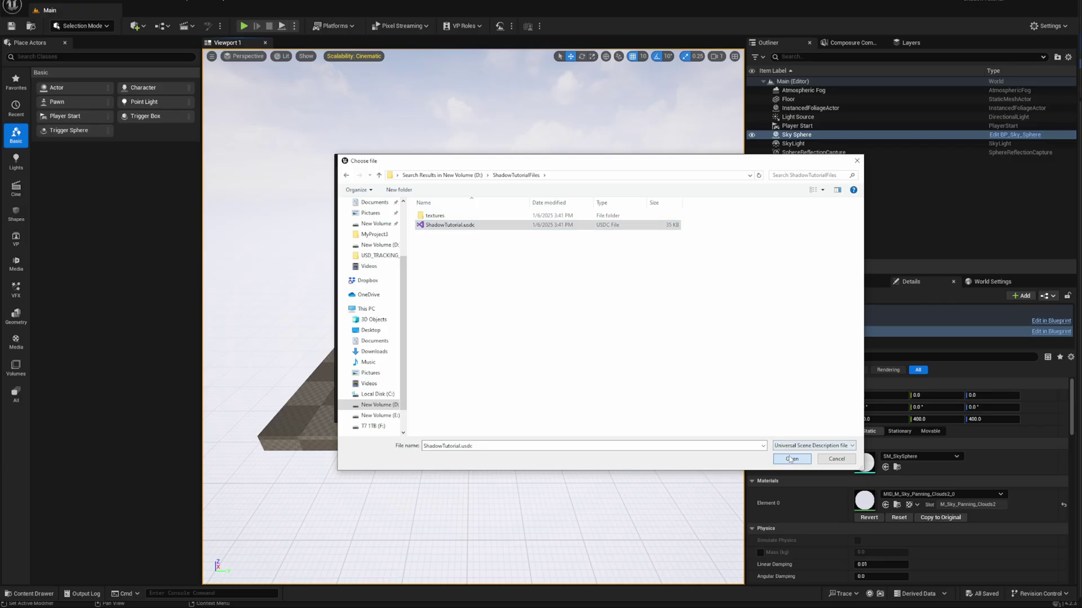
pyautogui.click(813, 451)
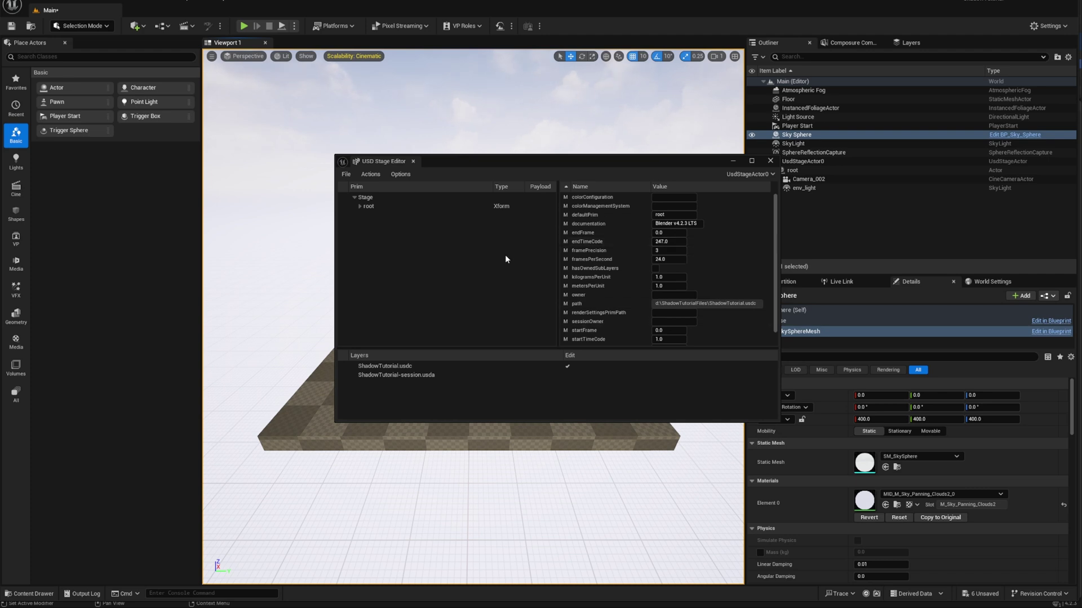
# Step: Import the ShadowTutorial USD stage contents as project assets
pyautogui.scroll(-1, 624, 332)
pyautogui.click(377, 199)
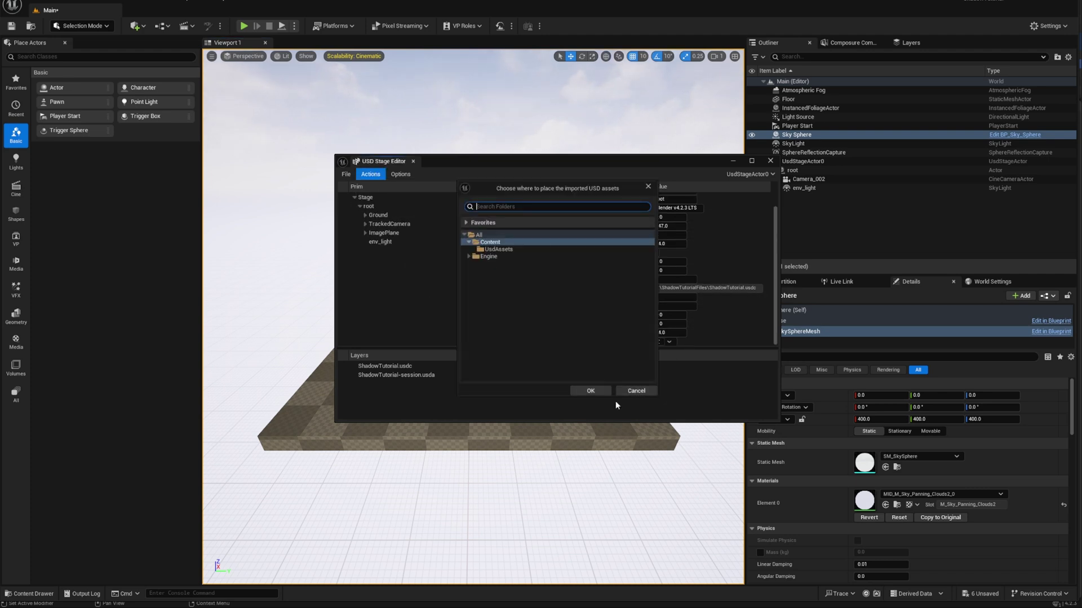
pyautogui.click(722, 420)
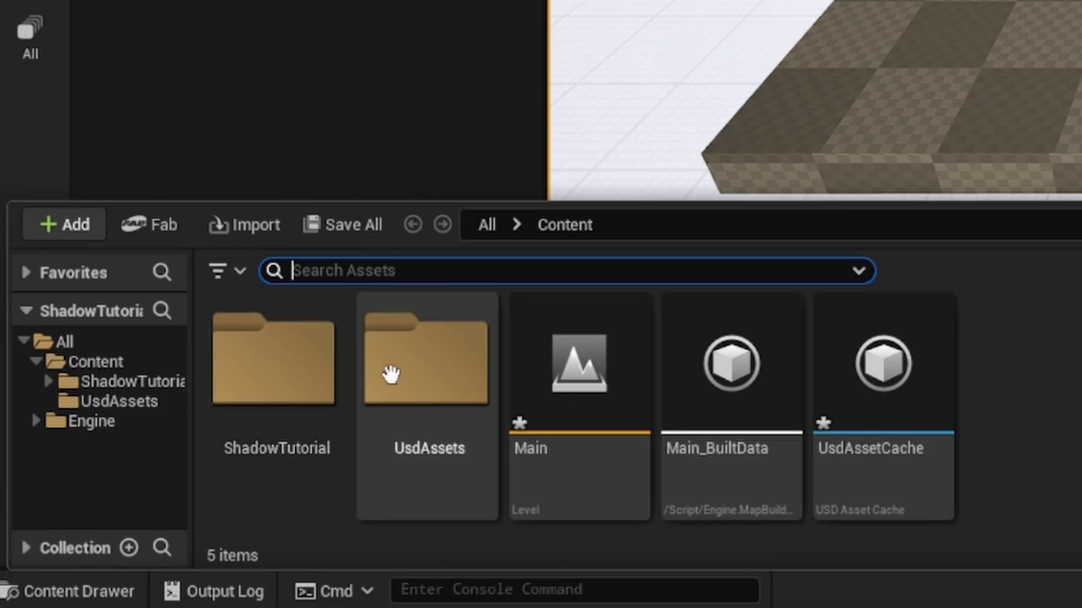
# Step: Open the LS_ShadowTutorial level sequence from ShadowTutorial > LevelSequences and preview the camera move
pyautogui.doubleClick(272, 363)
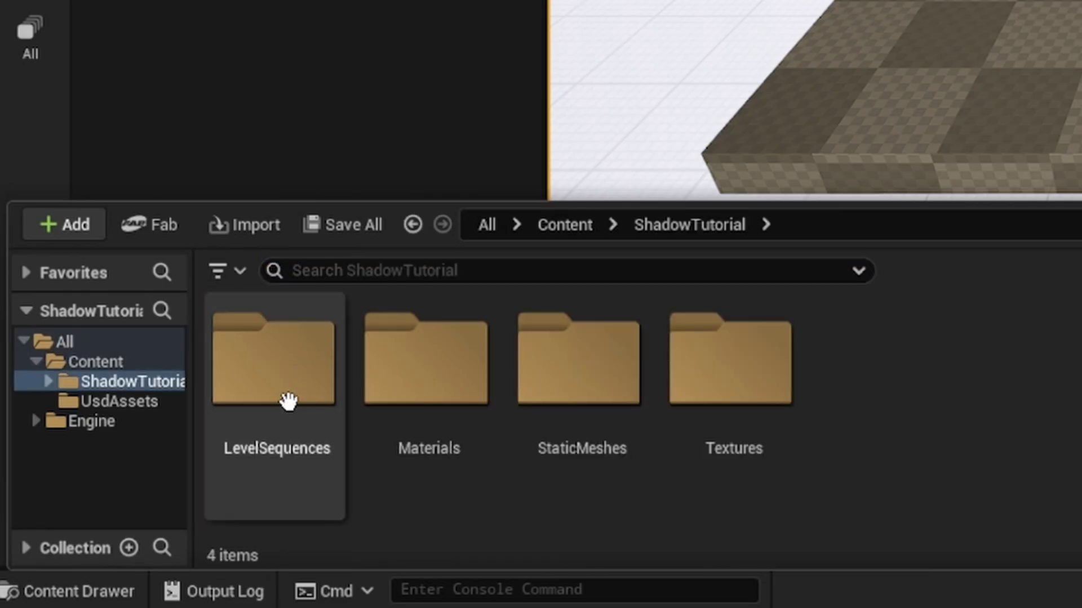
pyautogui.doubleClick(287, 399)
pyautogui.doubleClick(307, 379)
pyautogui.moveTo(333, 516); pyautogui.dragTo(397, 516)
pyautogui.click(485, 161)
pyautogui.hotkey('ctrl', 'space')
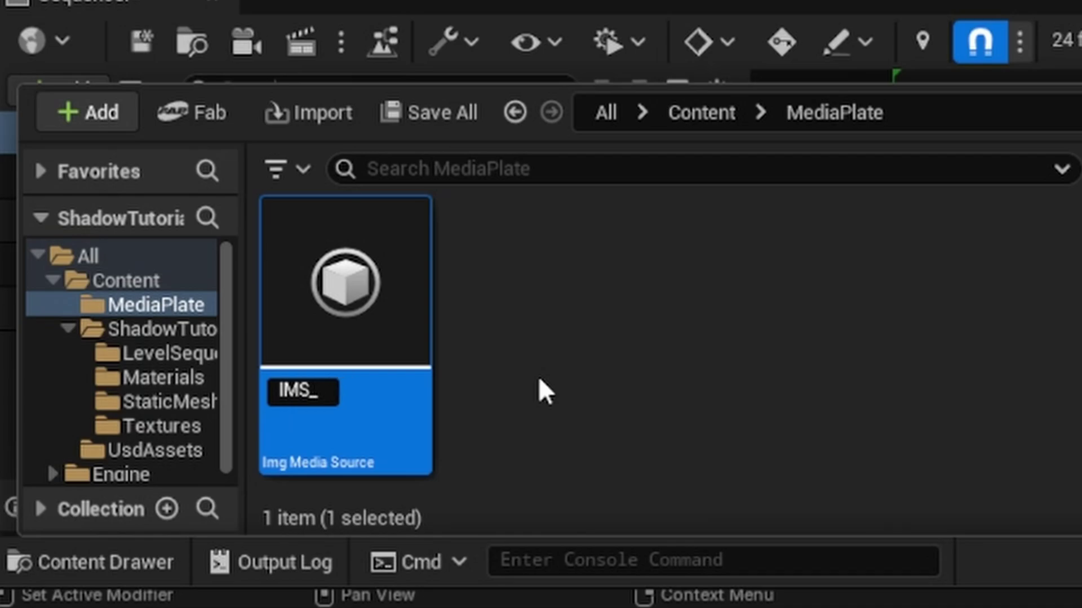
# Step: Create IMS_Tutorial and MP_Tutorial, open the player, and set the material blend mode to AlphaComposite
pyautogui.write('Tutorial')
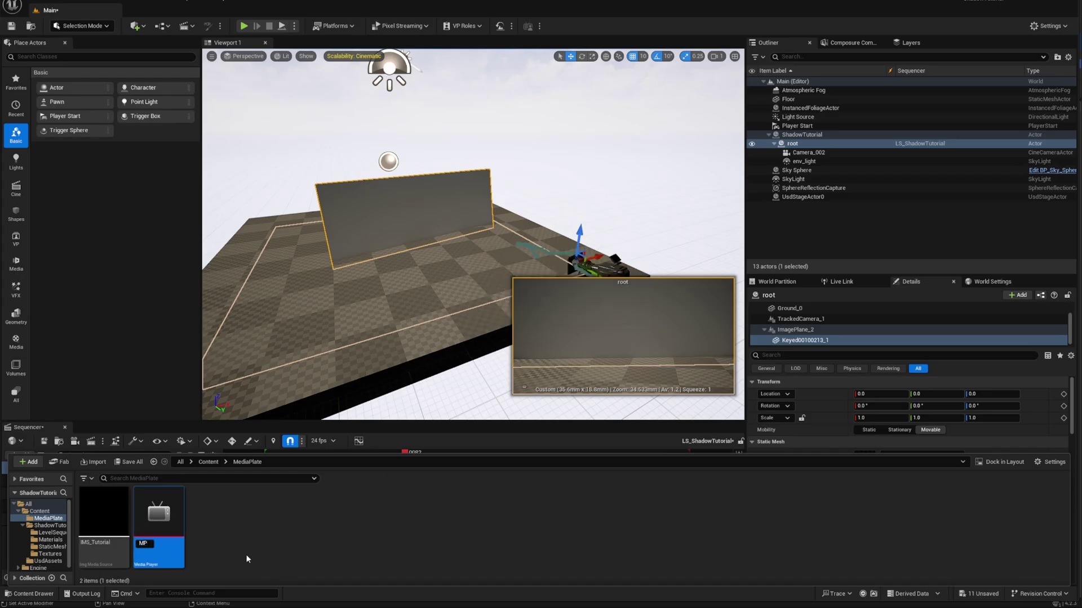
pyautogui.write('_Tutorial')
pyautogui.press('Return')
pyautogui.doubleClick(158, 516)
pyautogui.doubleClick(150, 439)
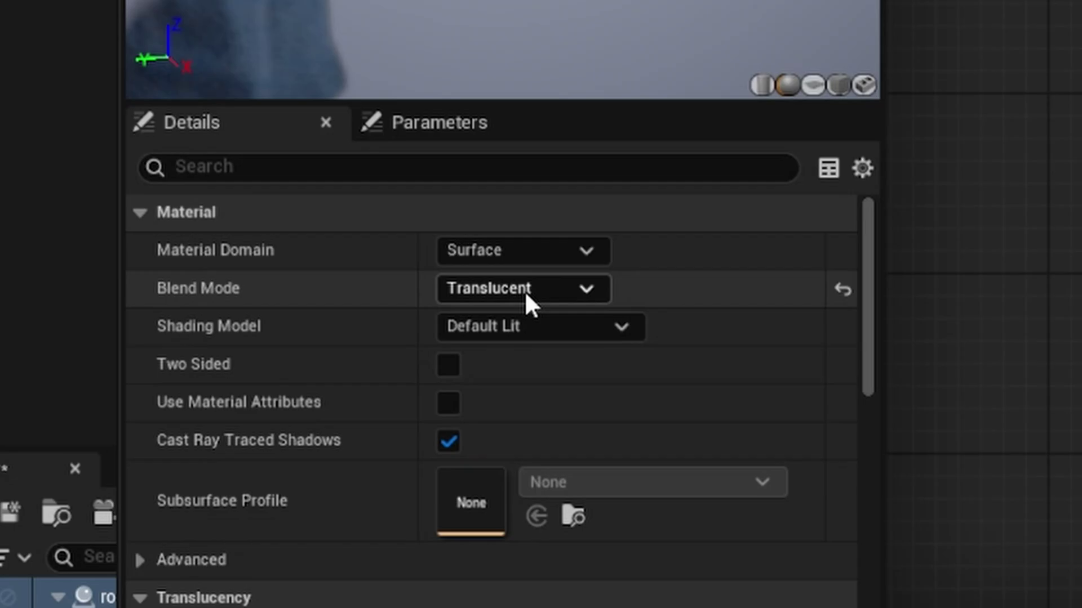
pyautogui.click(526, 294)
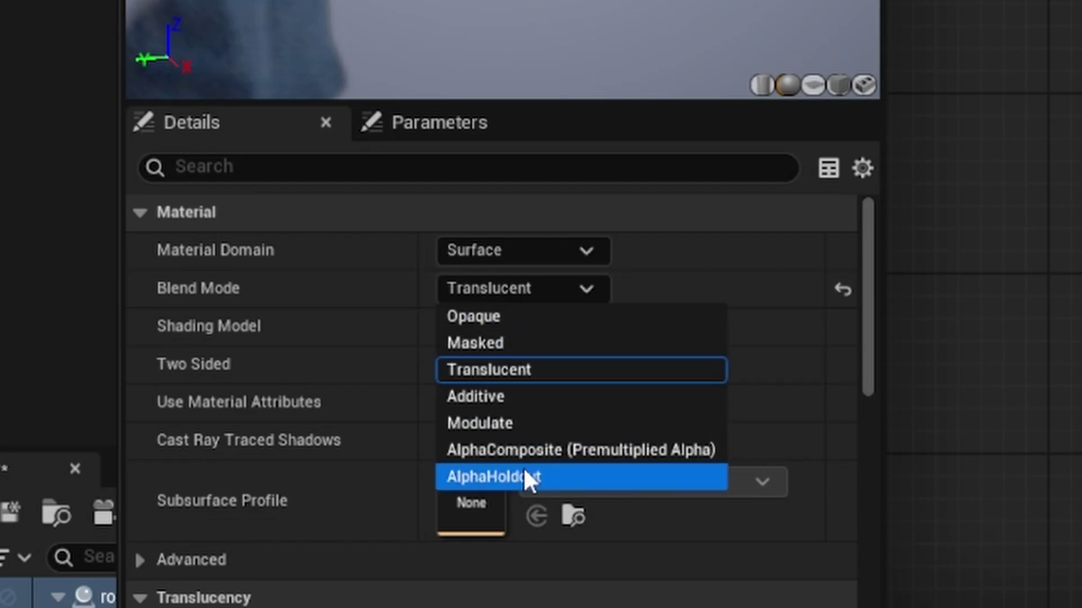
pyautogui.click(522, 449)
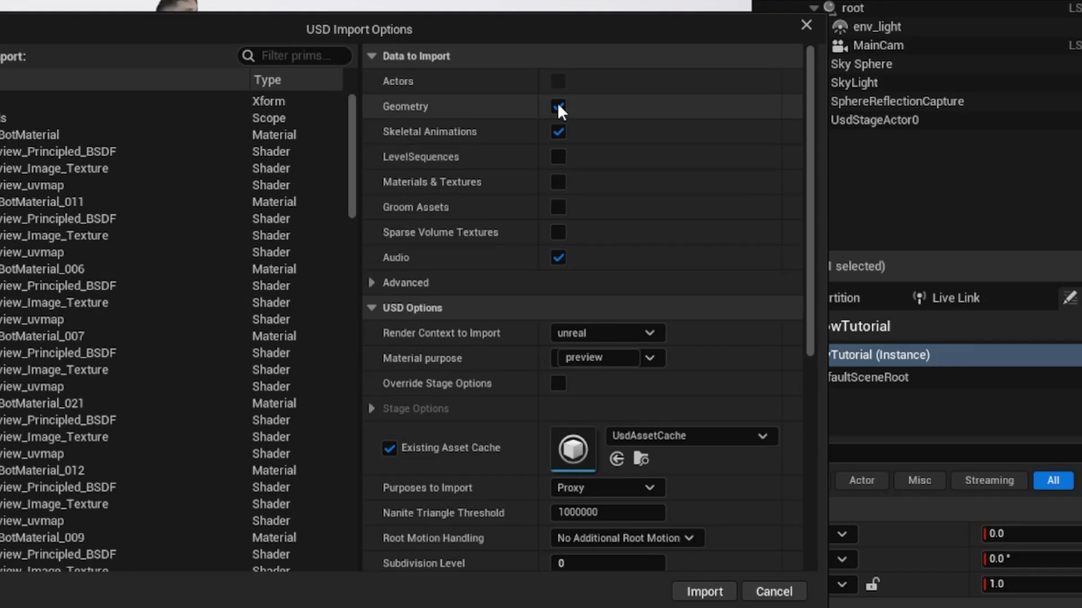
# Step: Import AS_Anim, move it beside the filmed actor, enable its visibility track and tick Hidden In Scene Capture
pyautogui.click(703, 592)
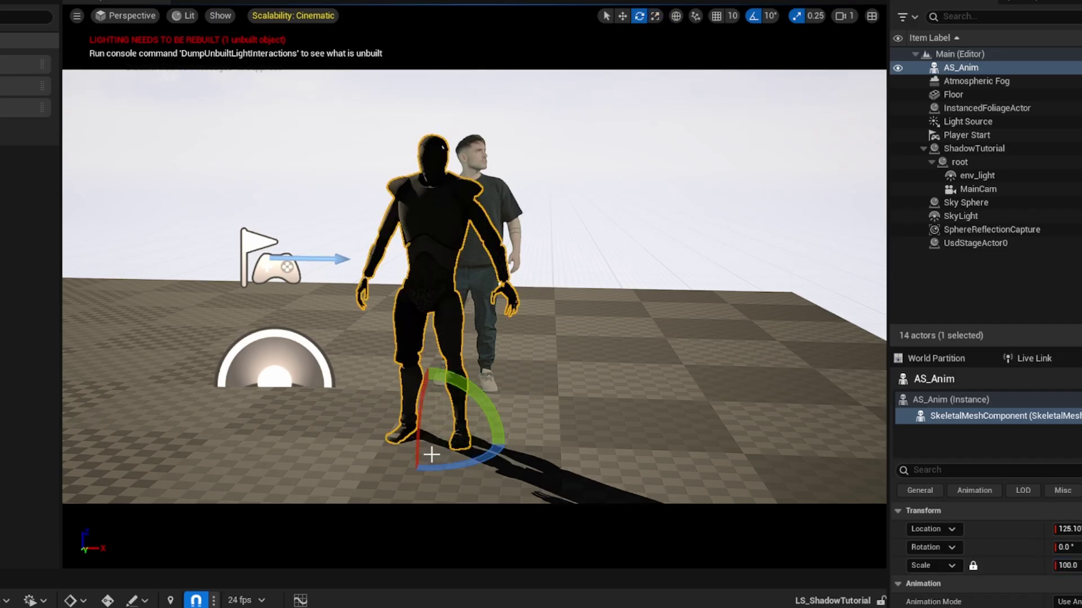
pyautogui.press('w')
pyautogui.moveTo(432, 454); pyautogui.dragTo(472, 398)
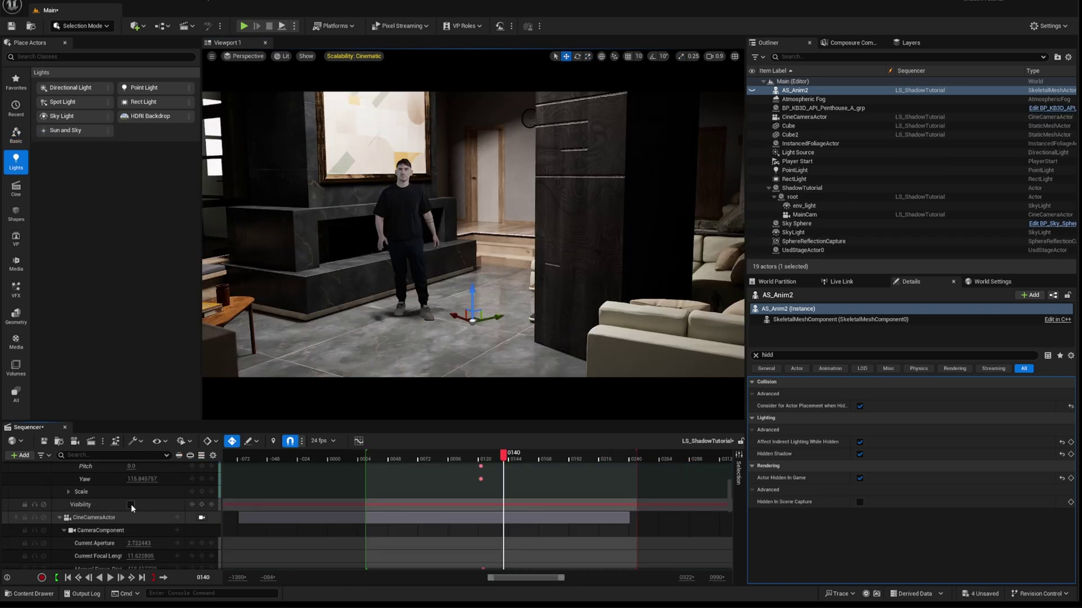
pyautogui.click(132, 505)
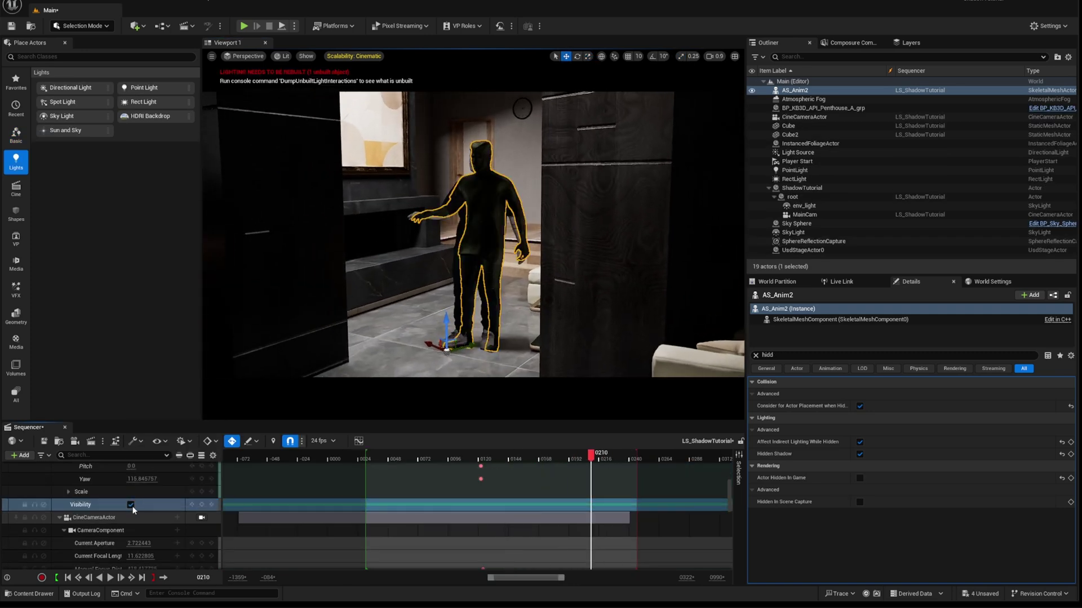
pyautogui.click(860, 501)
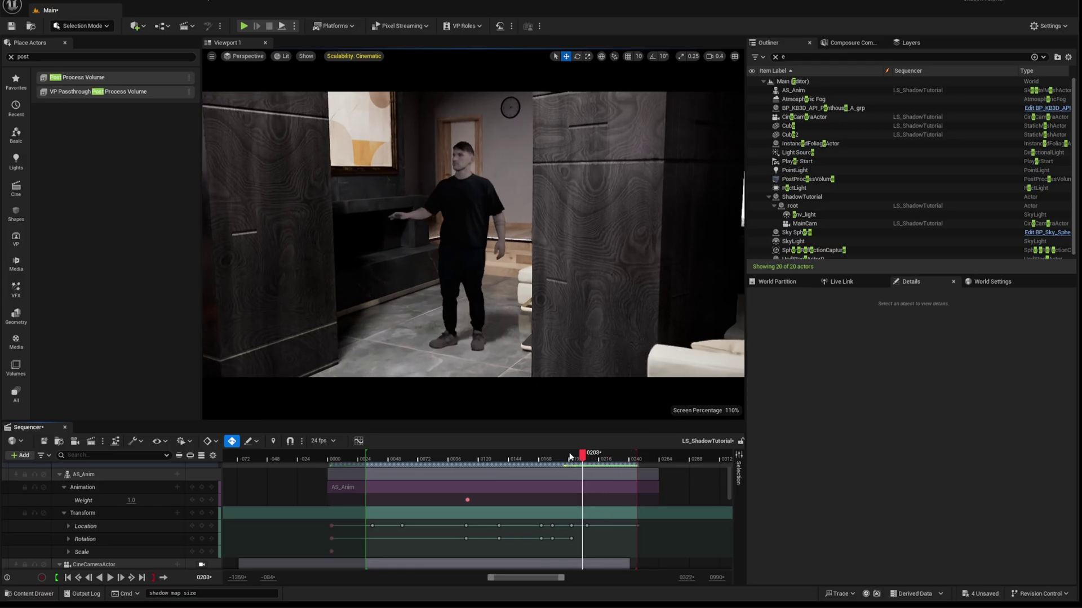
# Step: Preview the shot at frames 0147, 0103 and 0198 to check the character's shadow
pyautogui.moveTo(580, 454); pyautogui.dragTo(388, 463)
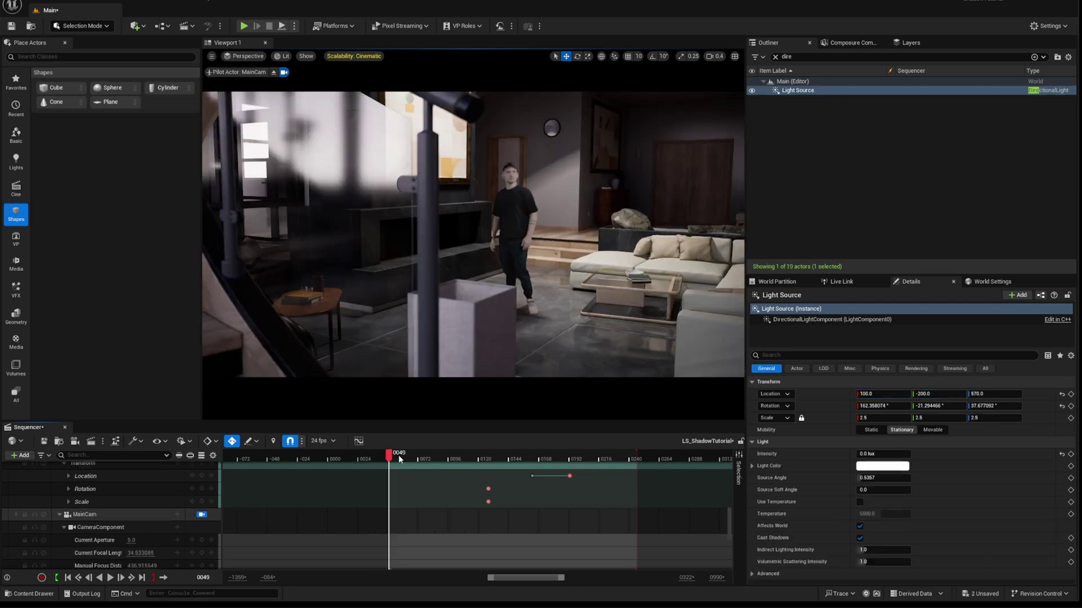
pyautogui.moveTo(397, 455); pyautogui.dragTo(462, 460)
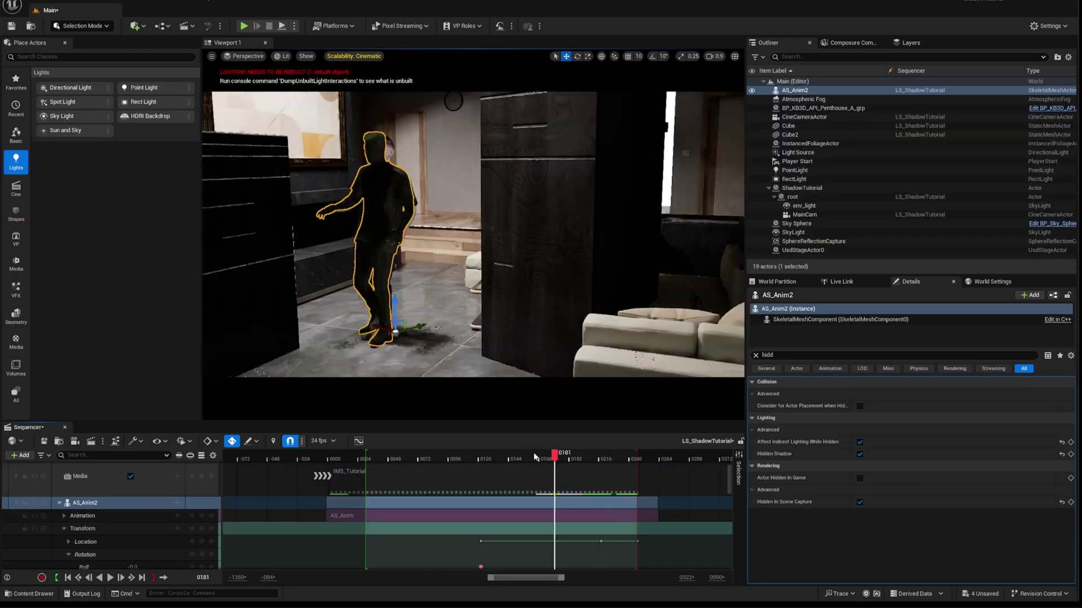
pyautogui.moveTo(560, 455); pyautogui.dragTo(589, 458)
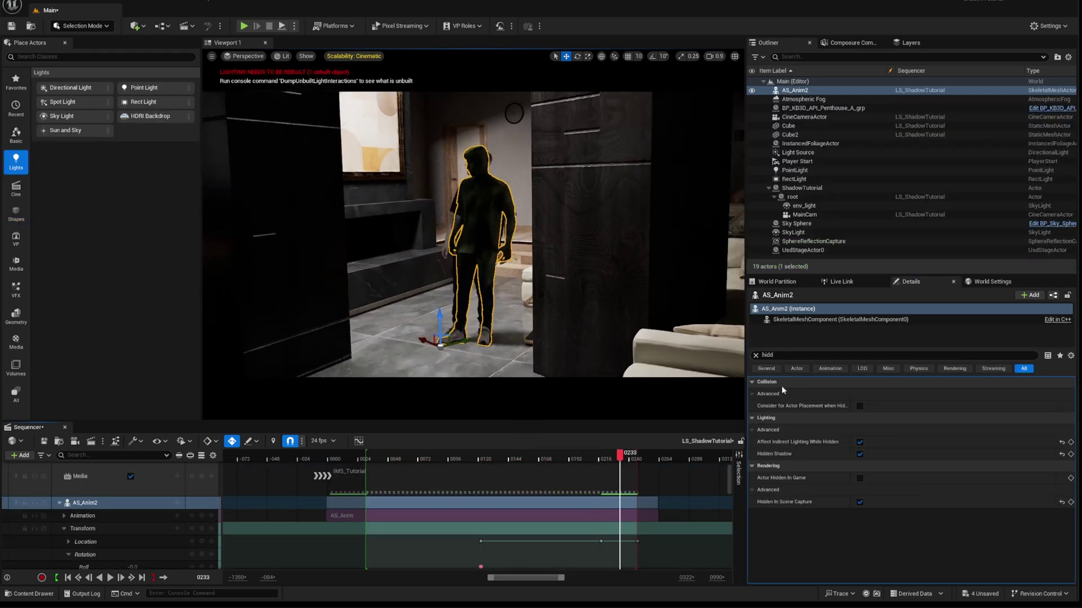